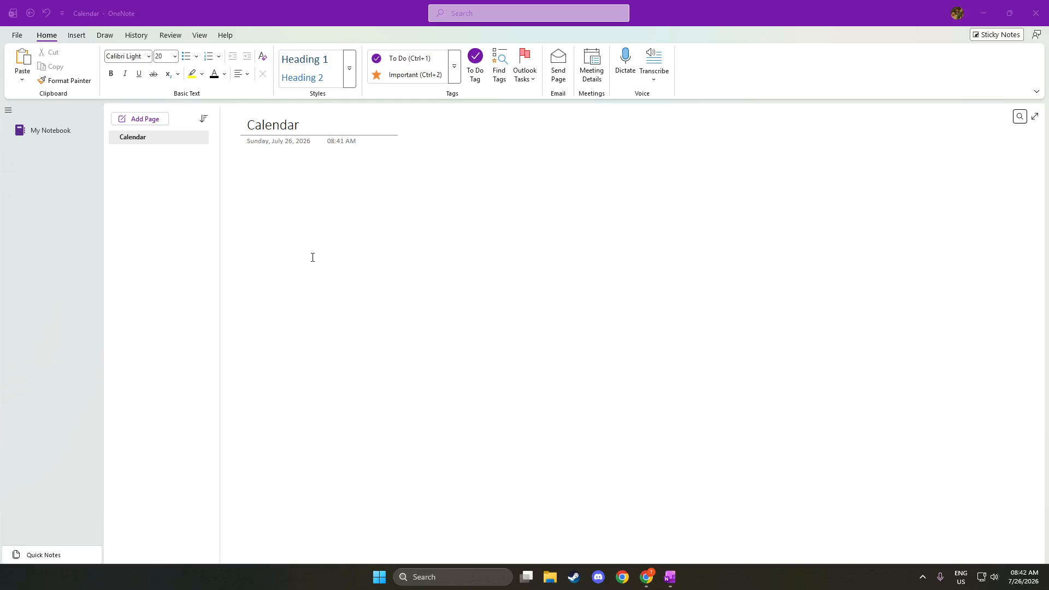
- Insert a table with seven columns and two rows on the page below the Calendar title
click(312, 125)
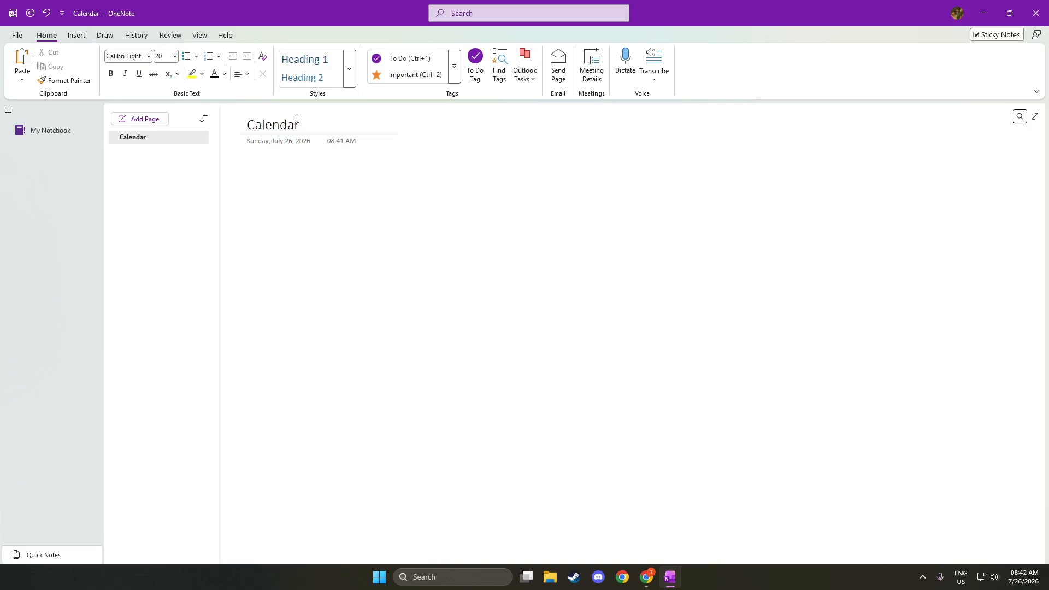
click(287, 169)
click(78, 36)
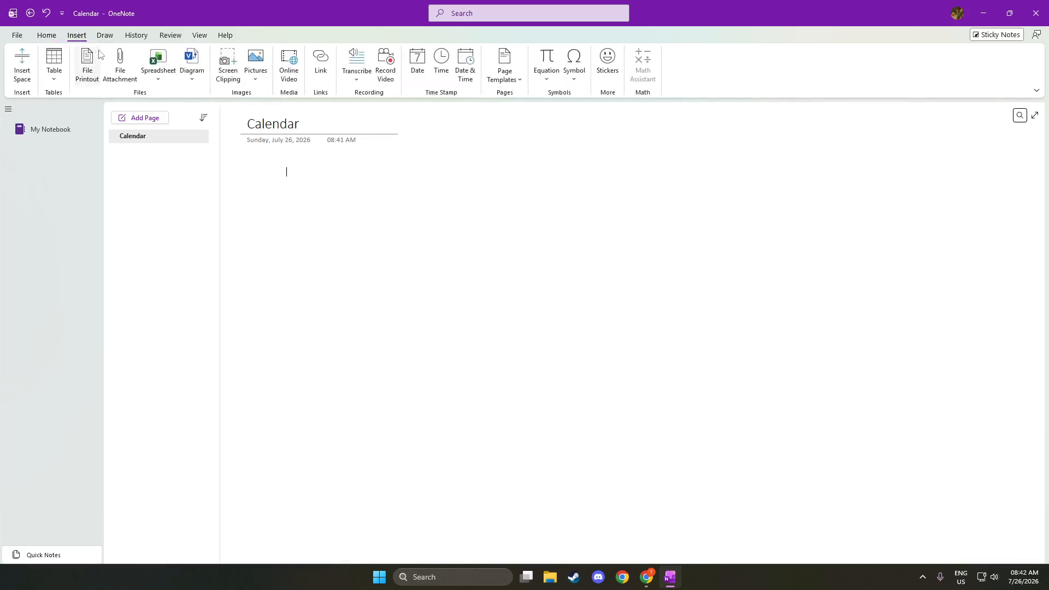
click(53, 80)
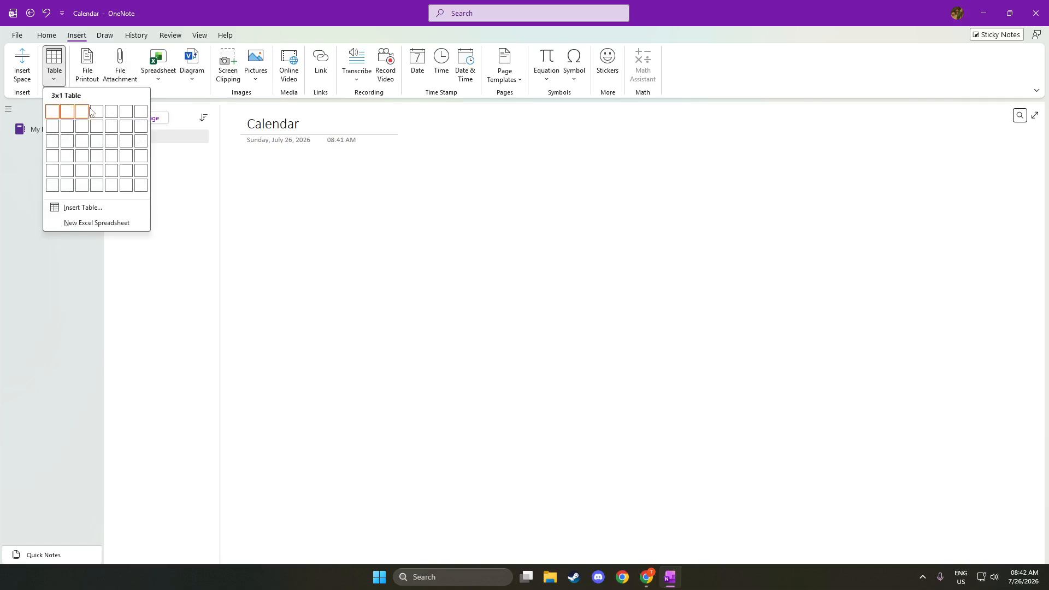
click(141, 136)
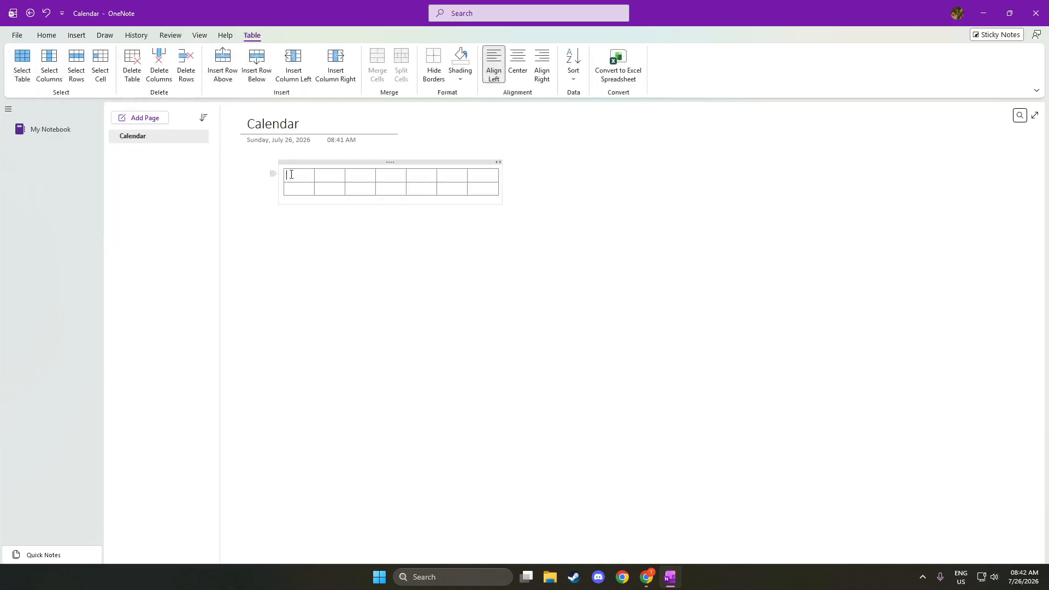
- Enter Monday in the table's first header cell and a centred Tuesday in the second
click(501, 204)
mouse_move(500, 193)
mouse_down()
mouse_move(634, 200)
mouse_move(505, 189)
mouse_up()
text(Monday)
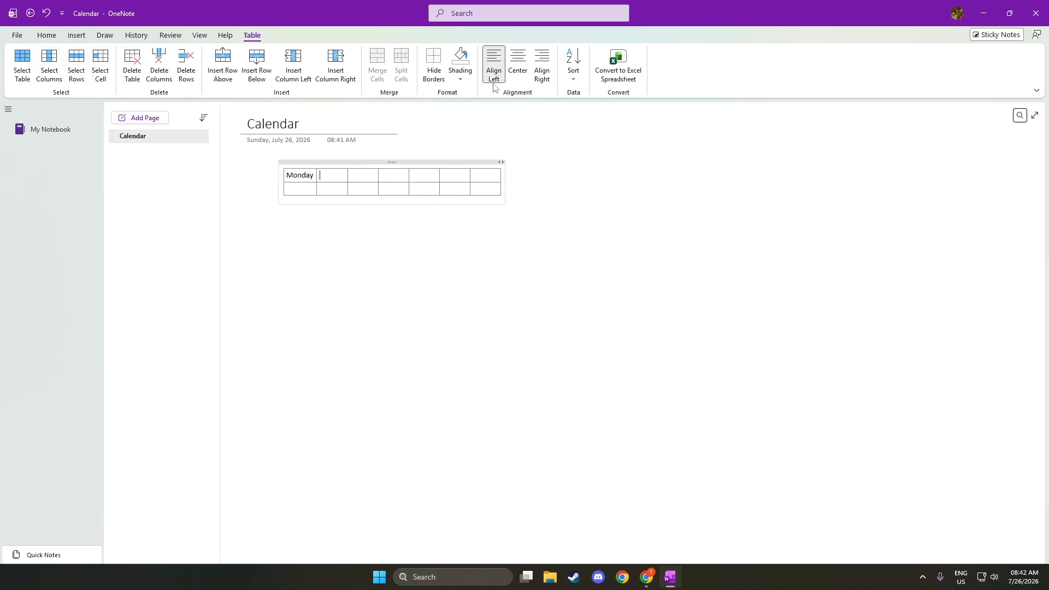
click(517, 63)
text(T)
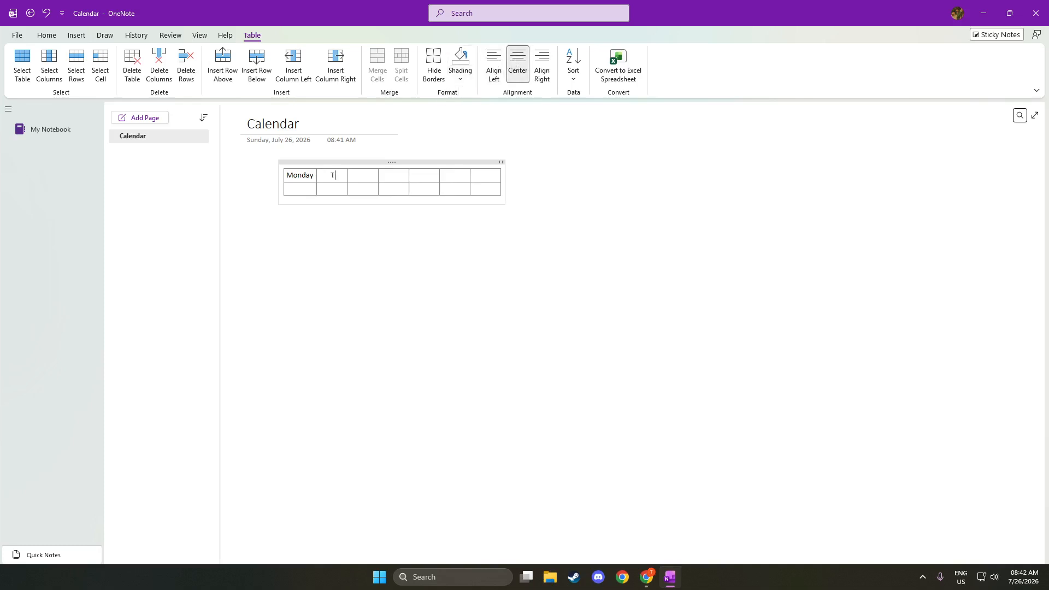
text(uesday)
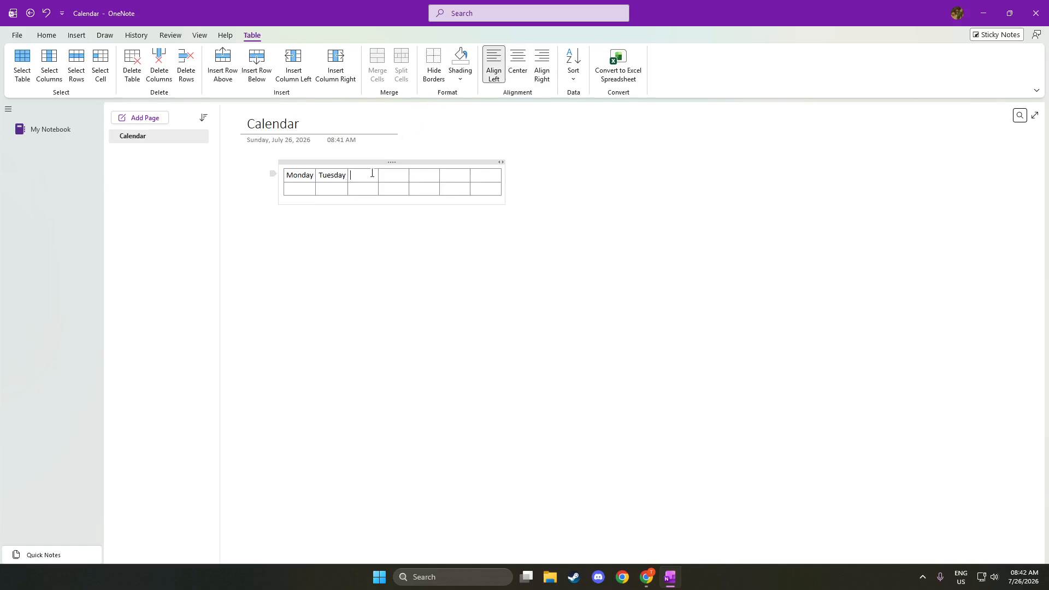
- Enter Wednesday, Thursday, Friday, Saturday and Sunday in the remaining header cells, widening the table's container so the day names fit
text(Wednesday)
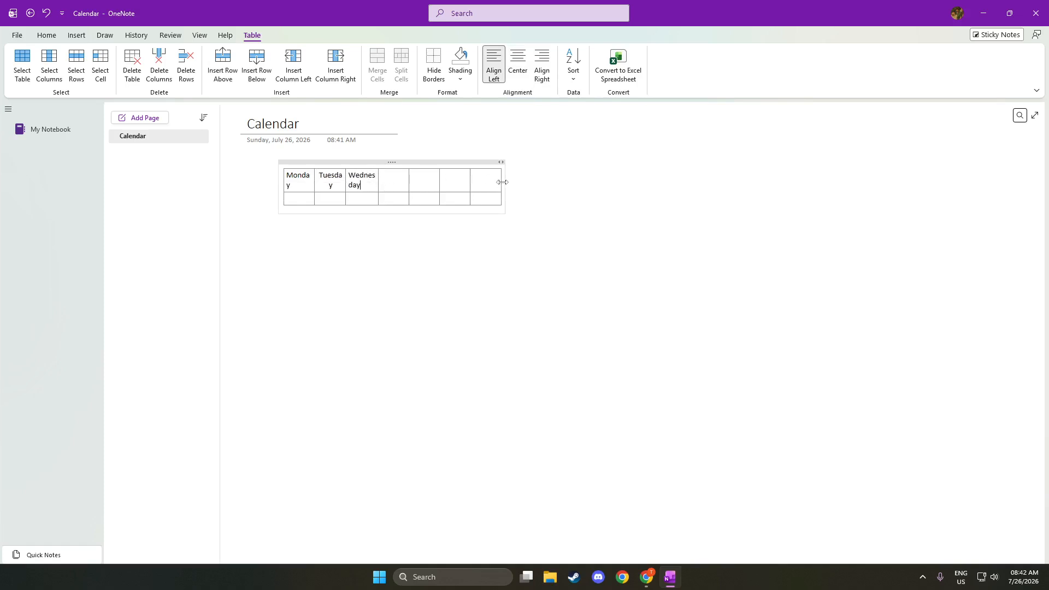
drag(502, 181, 527, 183)
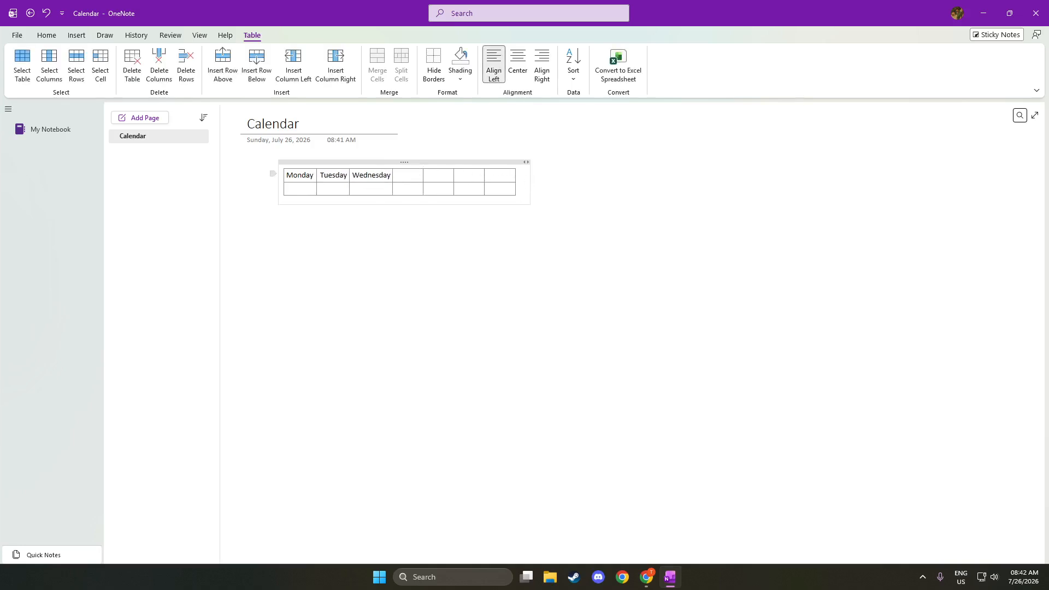
text(Thursday)
click(435, 175)
text(Friday)
key(Tab)
text(S)
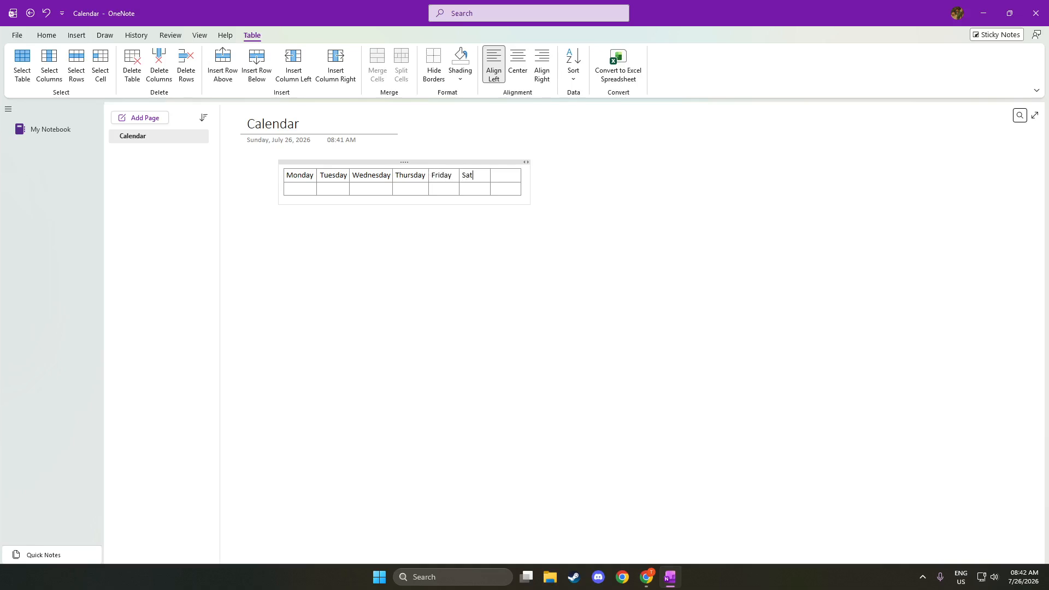
text(atuer)
key(BackSpace)
text(day)
click(515, 175)
text(Sunday)
- Centre the text of the whole weekday header row and insert a new row below the table's second row
drag(523, 175, 274, 174)
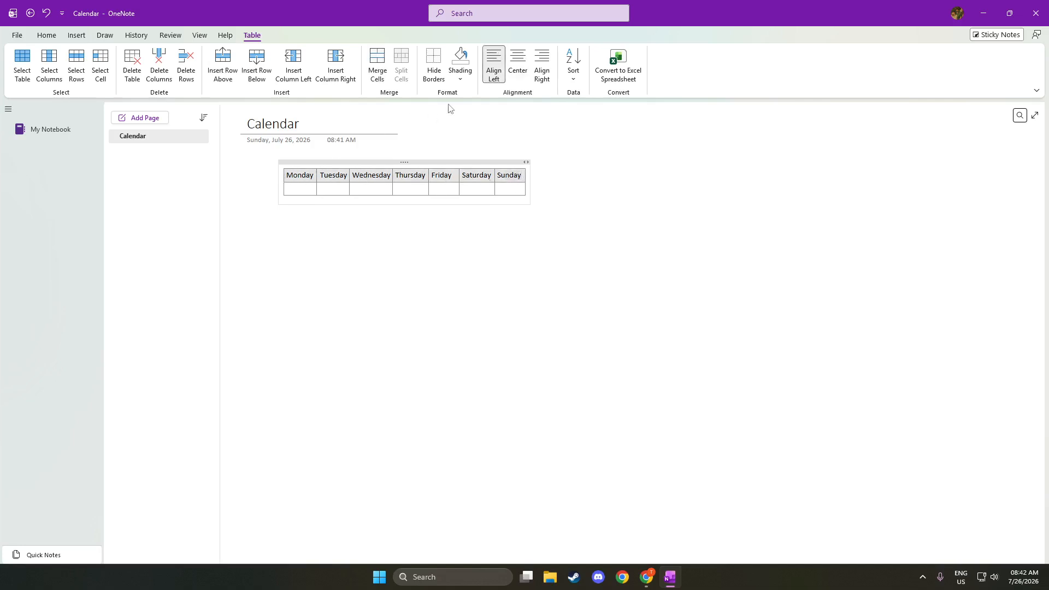
click(517, 70)
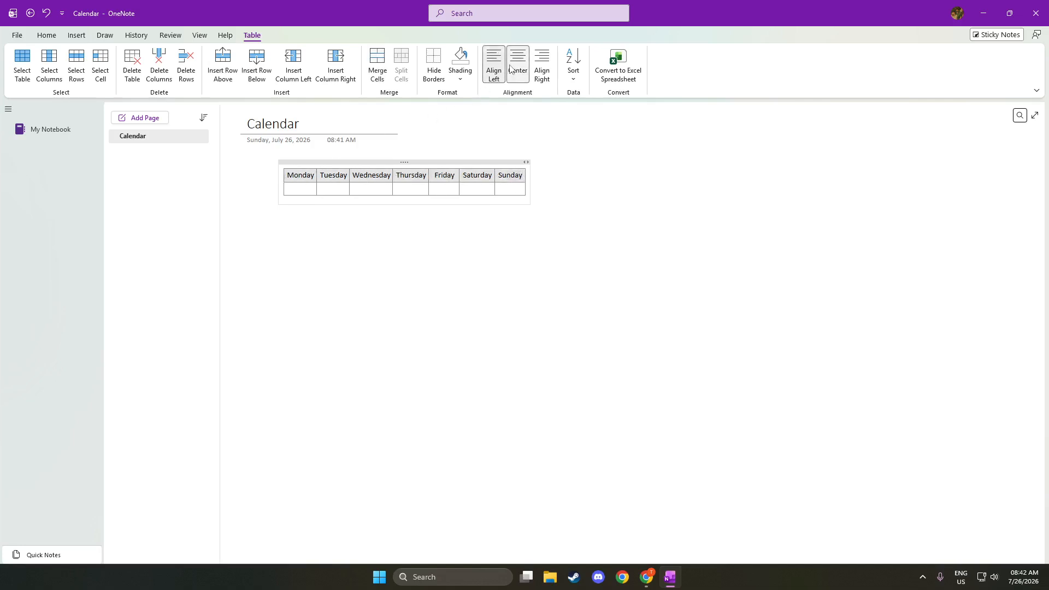
click(313, 188)
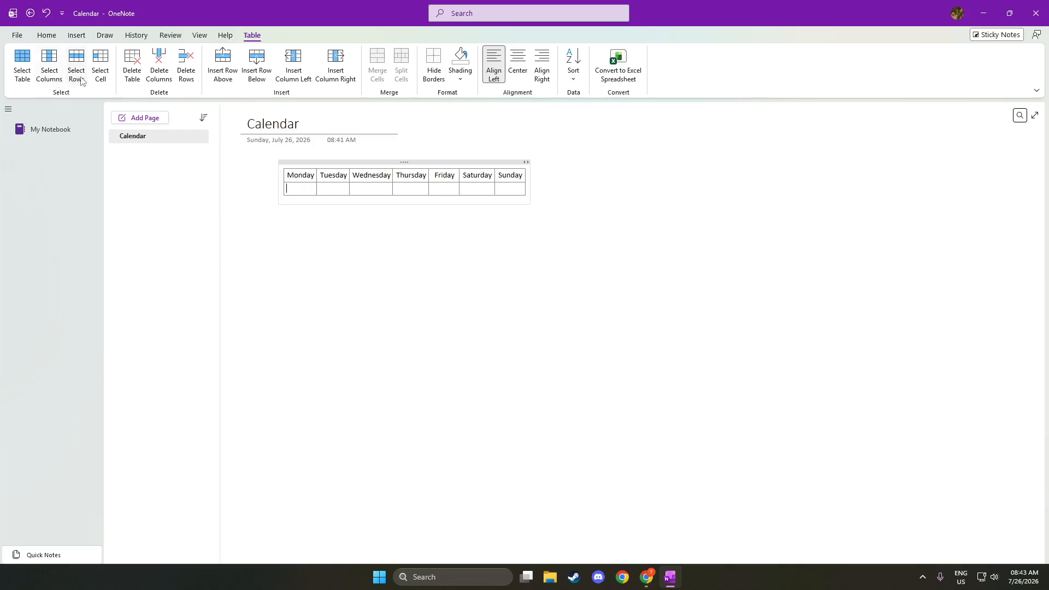
click(257, 80)
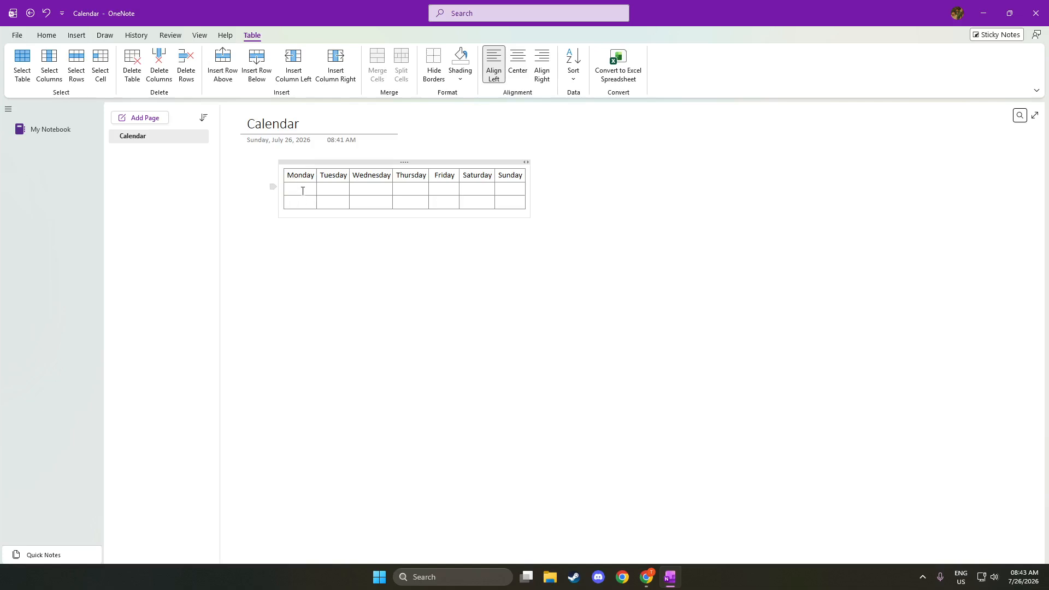
- Number the days 1 to 7 in the row beneath the weekday names, from Monday to Sunday
text(1)
click(335, 190)
text(2)
click(415, 192)
text(4)
click(440, 190)
text(5)
text(6)
drag(494, 188, 504, 188)
click(508, 187)
text(7)
- Fill the third row with Meeting for Monday, Study for Tuesday, Deadline for Thursday, Work for Friday and Rest for Sunday
click(364, 207)
click(297, 206)
text(Meeting	)
text(St)
text(udy)
key(Tab)
text(Deadline)
click(452, 203)
text(Wo)
text(rk)
text(Rest)
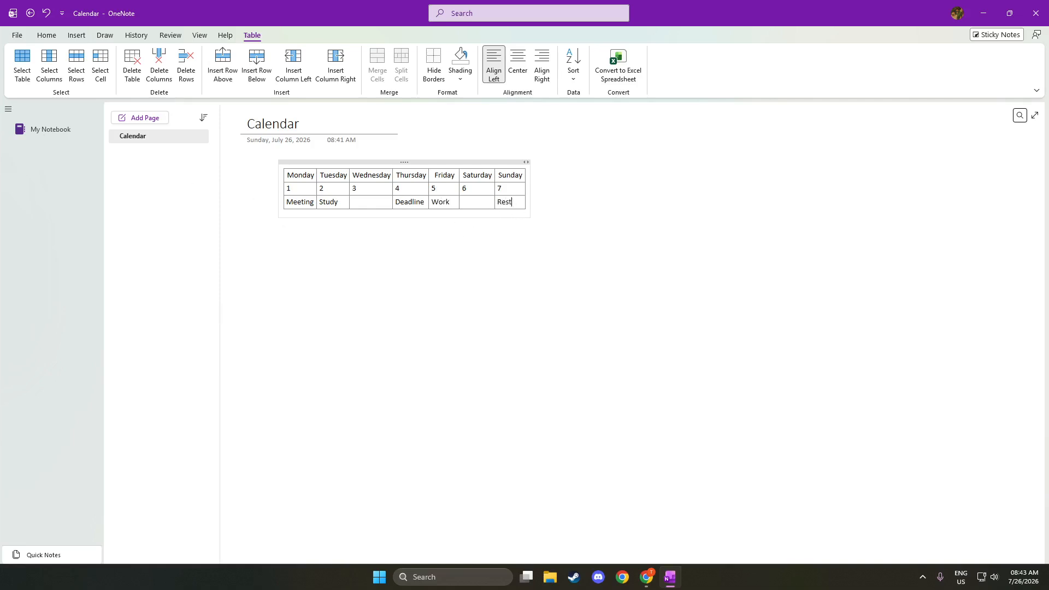